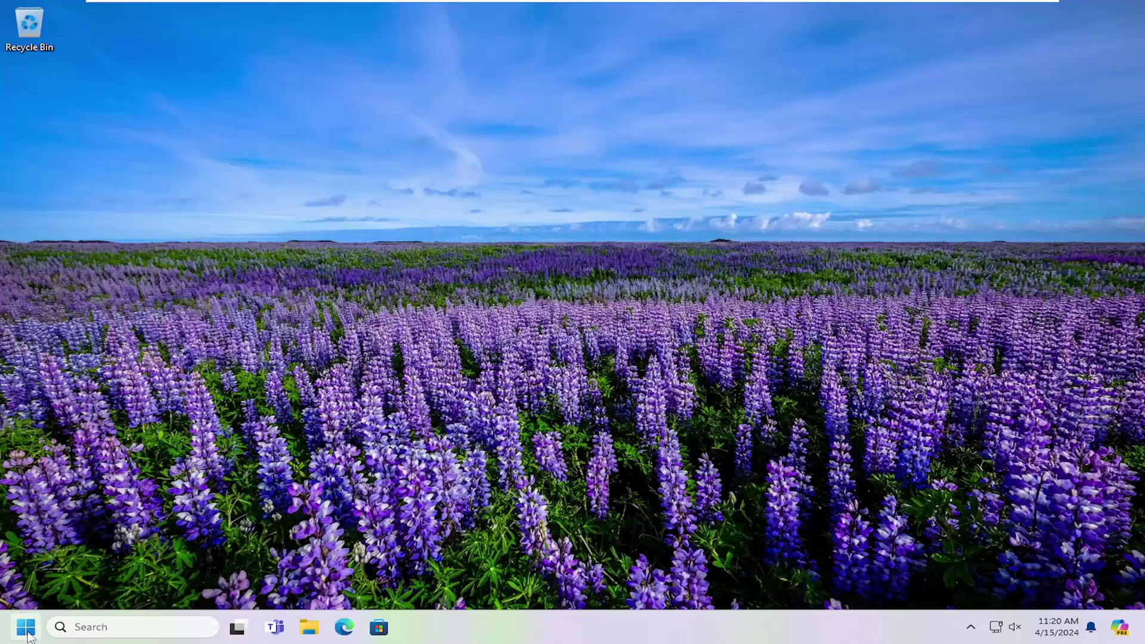
Step: Open Services from Start search and bring up the Windows Installer service properties
click(25, 627)
text(services)
click(100, 227)
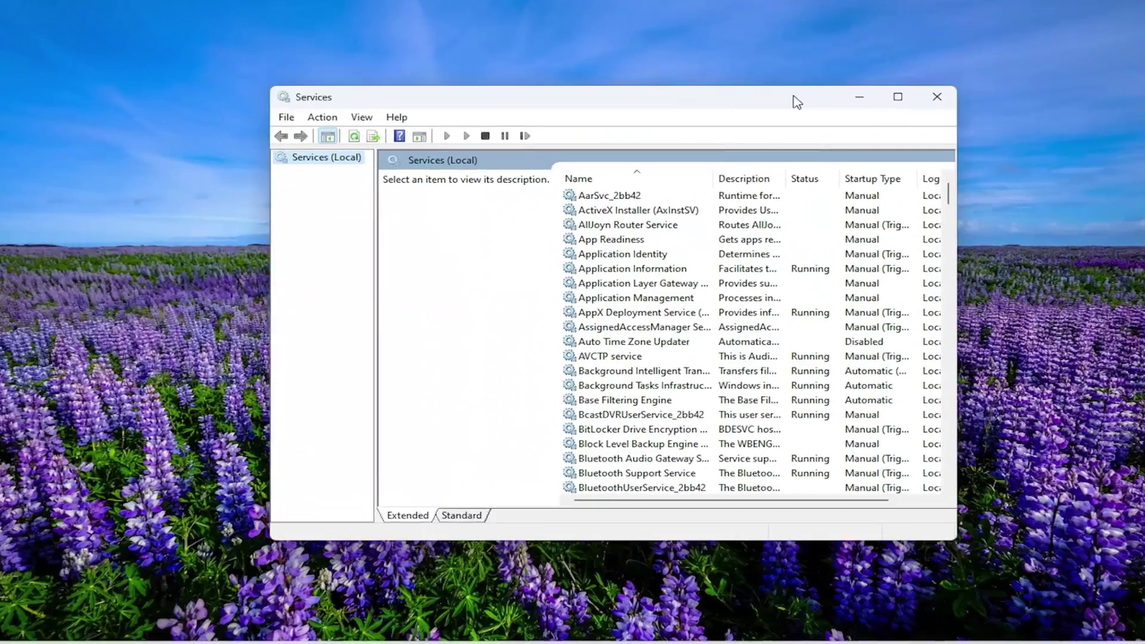
scroll(689, 407, down, 5)
drag(951, 215, 953, 470)
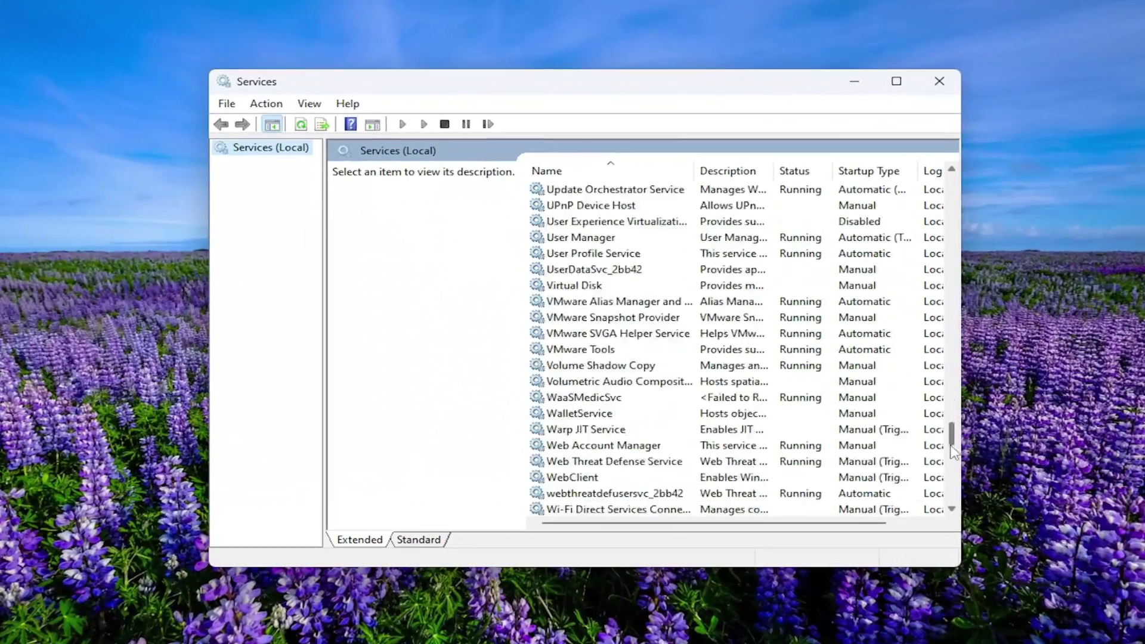
scroll(954, 470, down, 1)
click(580, 339)
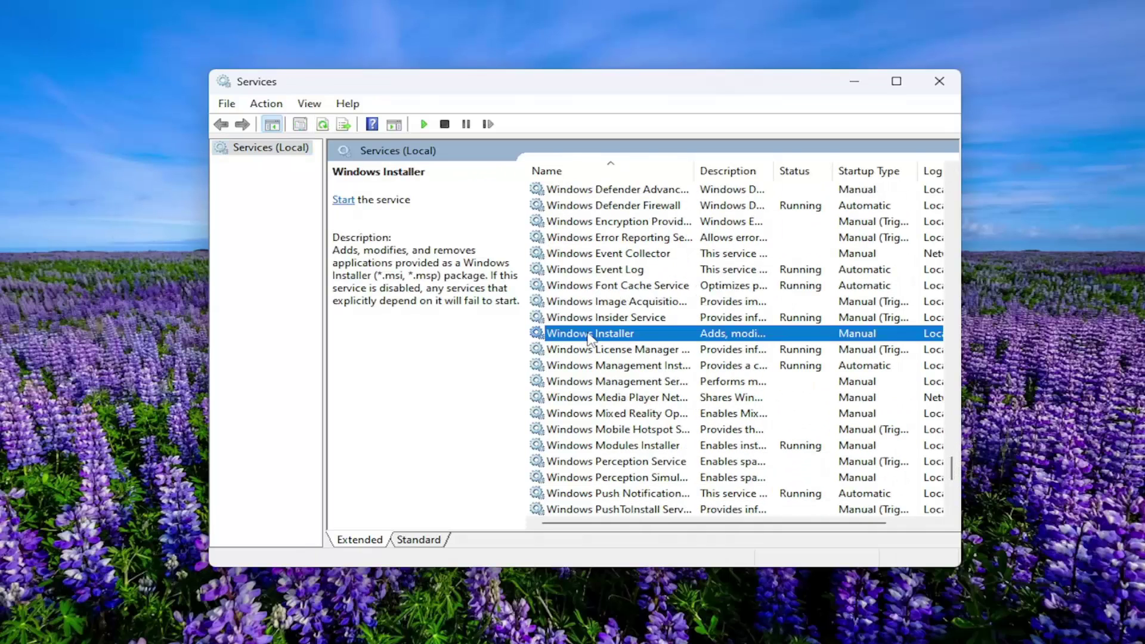
double_click(591, 338)
Step: Start, stop, then restart Windows Installer so it runs, and close Services
click(454, 389)
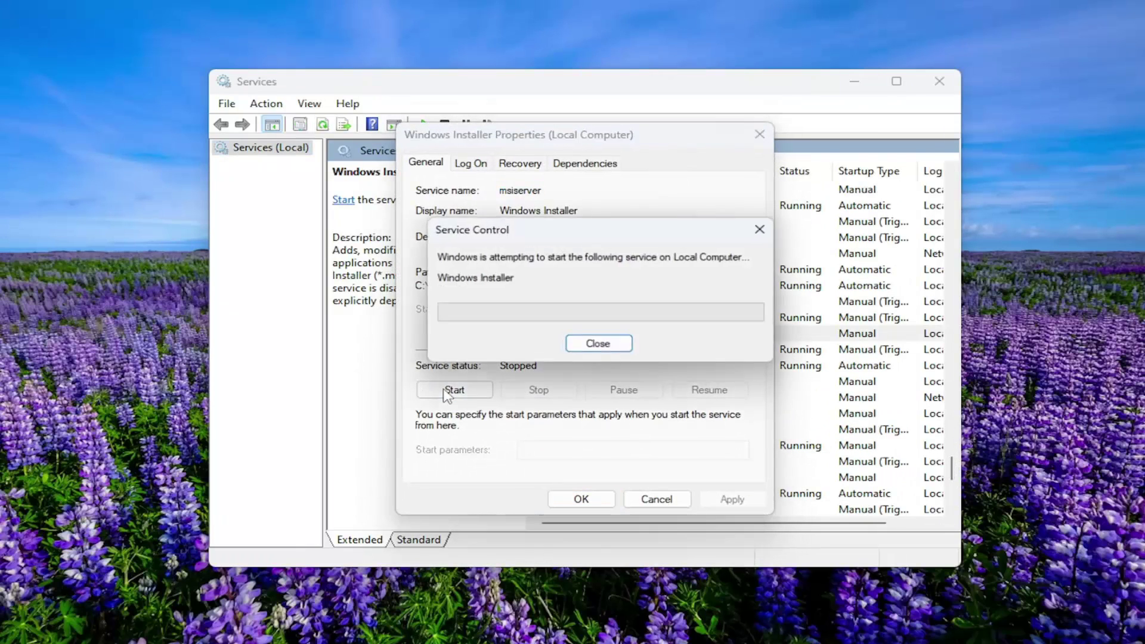
click(537, 391)
click(465, 390)
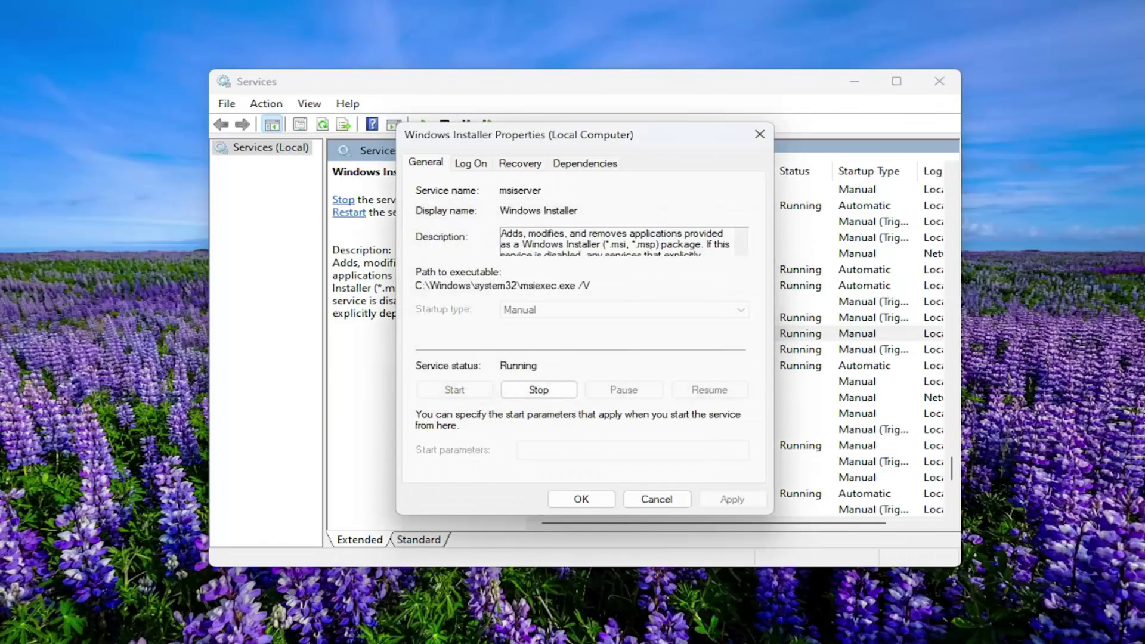
click(760, 135)
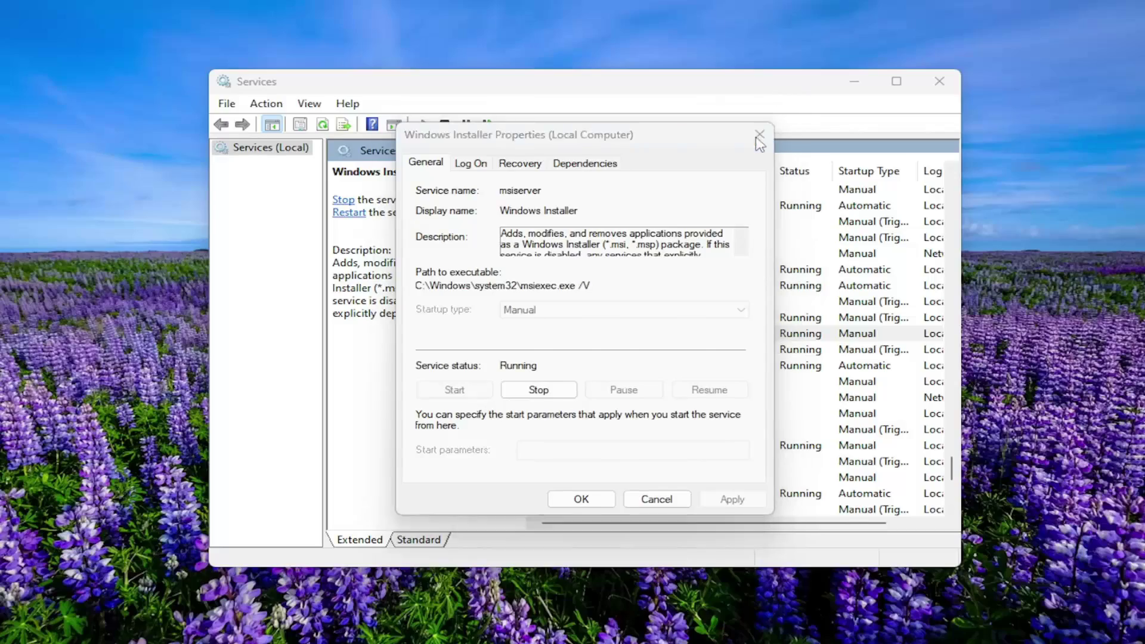
click(938, 80)
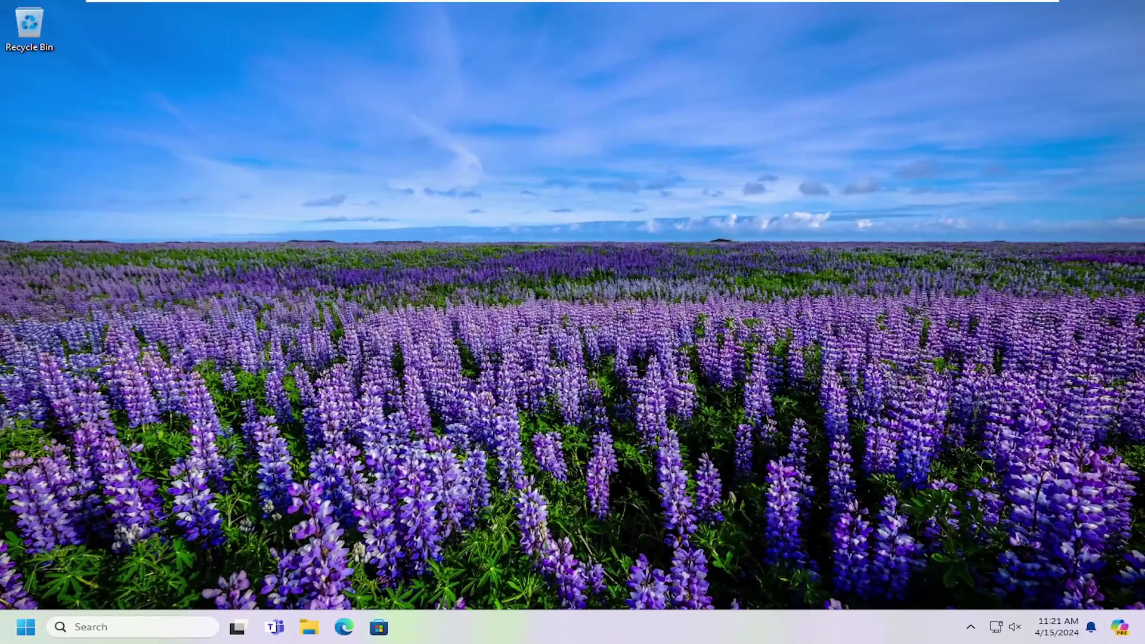
Step: Launch Command Prompt from Start search as administrator, approving the UAC prompt
click(25, 627)
text(cm)
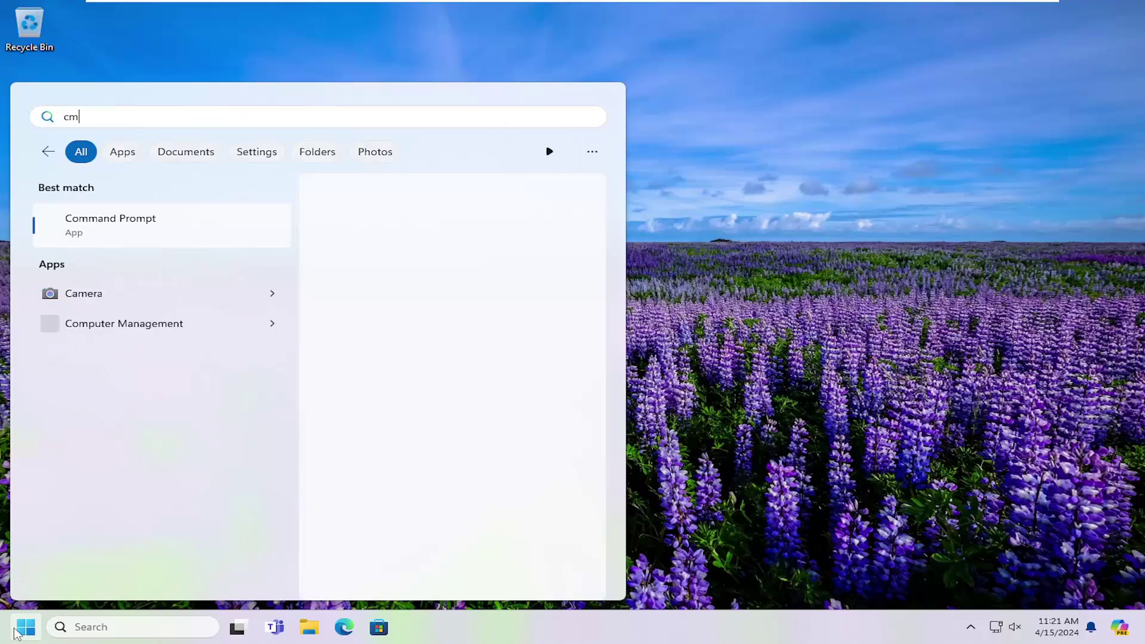
text(d)
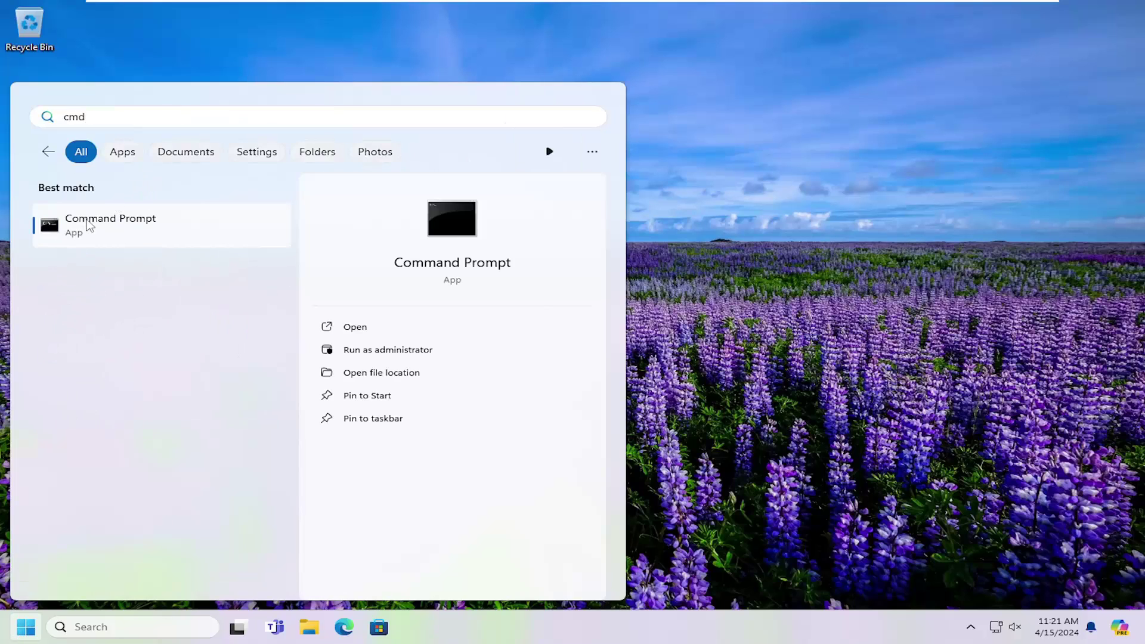
right_click(105, 230)
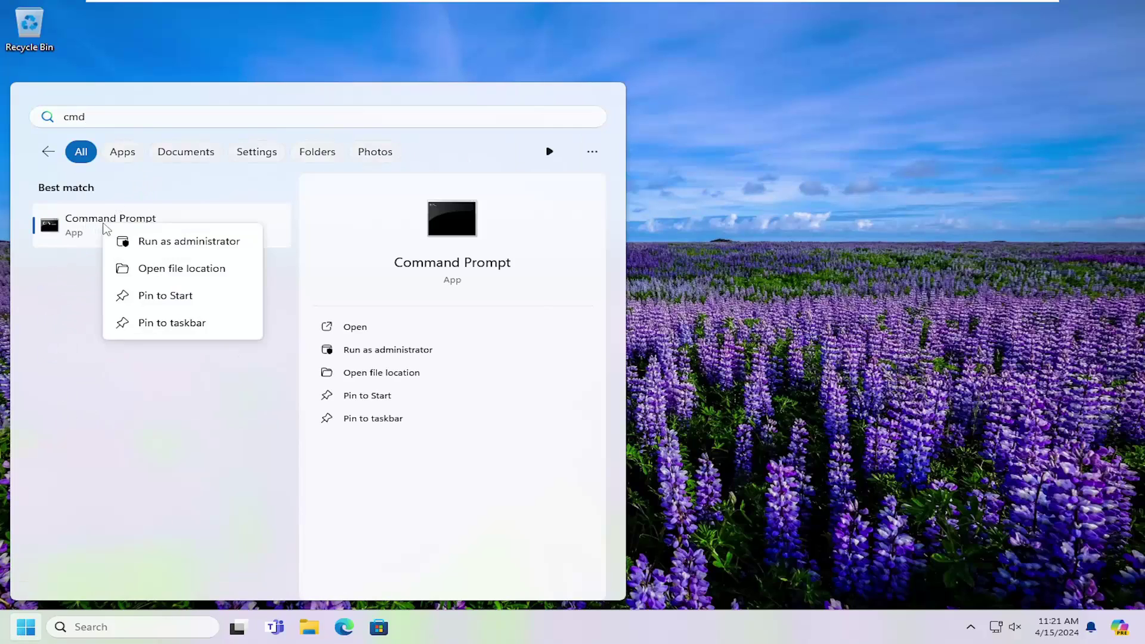
click(190, 240)
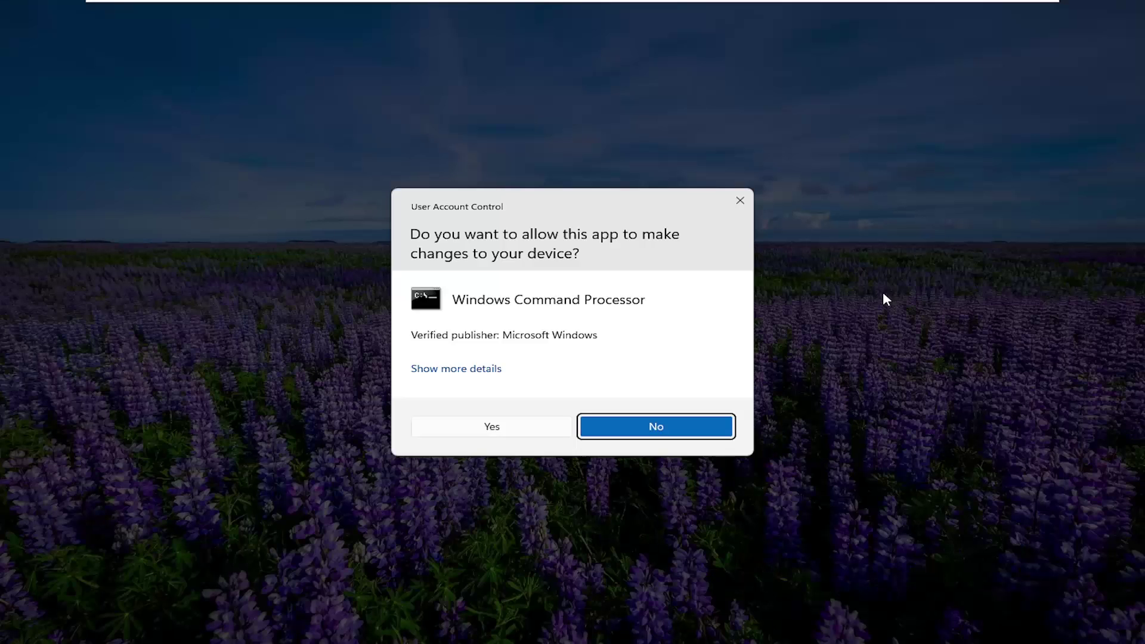
click(516, 433)
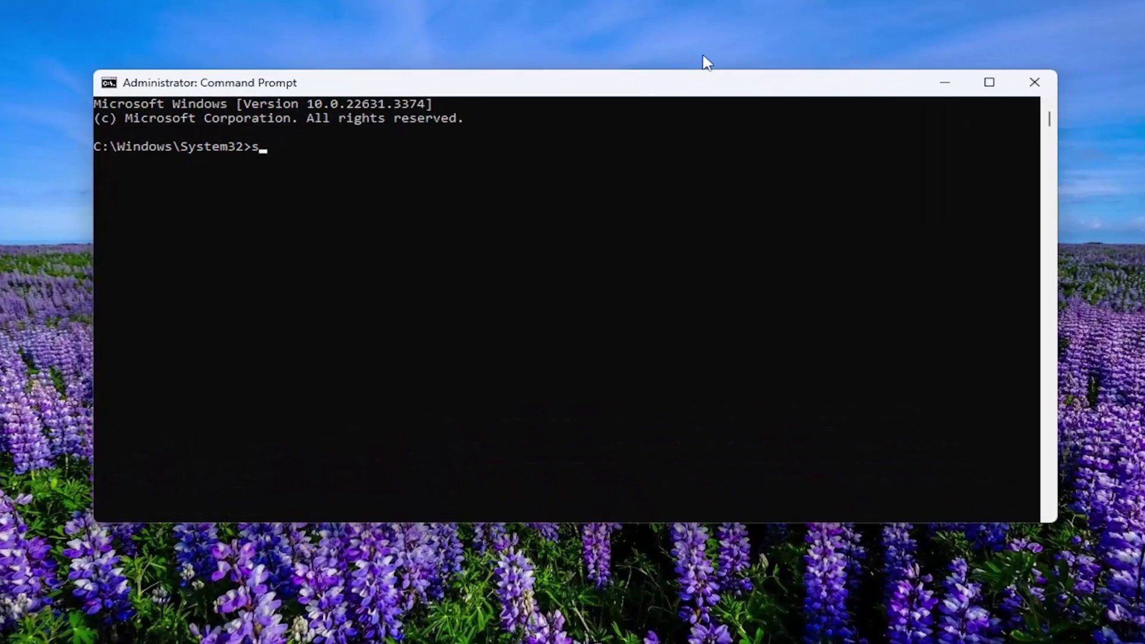
text(sfc )
text(/scannow)
Step: Run sfc /scannow and let the system file scan reach 100%
key(Return)
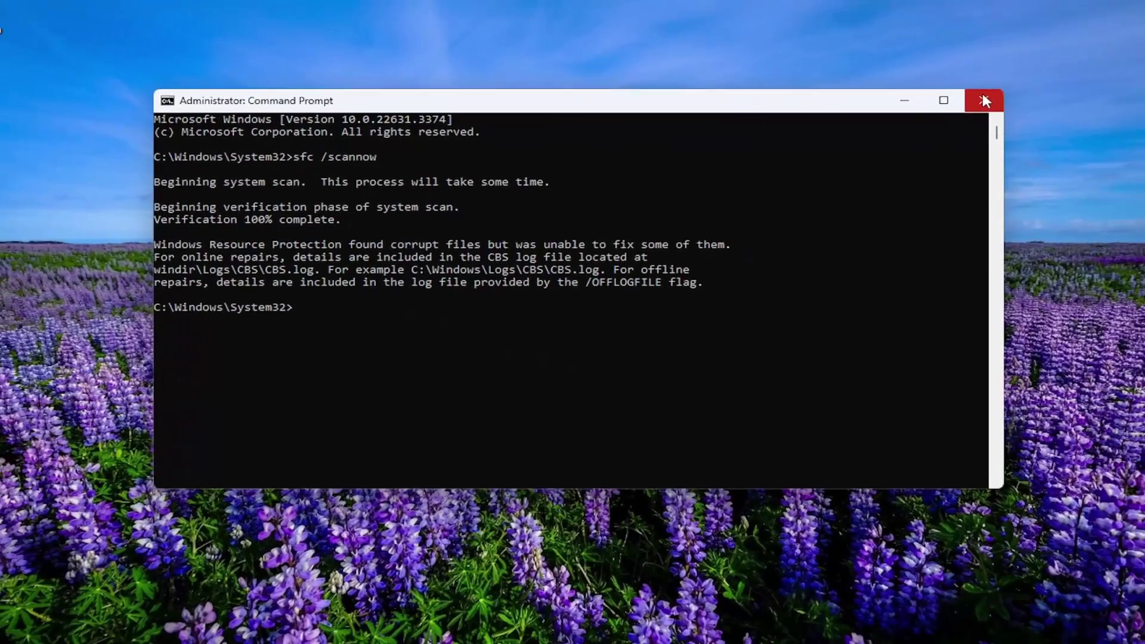
Step: Close the administrator Command Prompt and bring up the Start button's power-user menu
click(1035, 83)
right_click(17, 633)
mouse_move(77, 565)
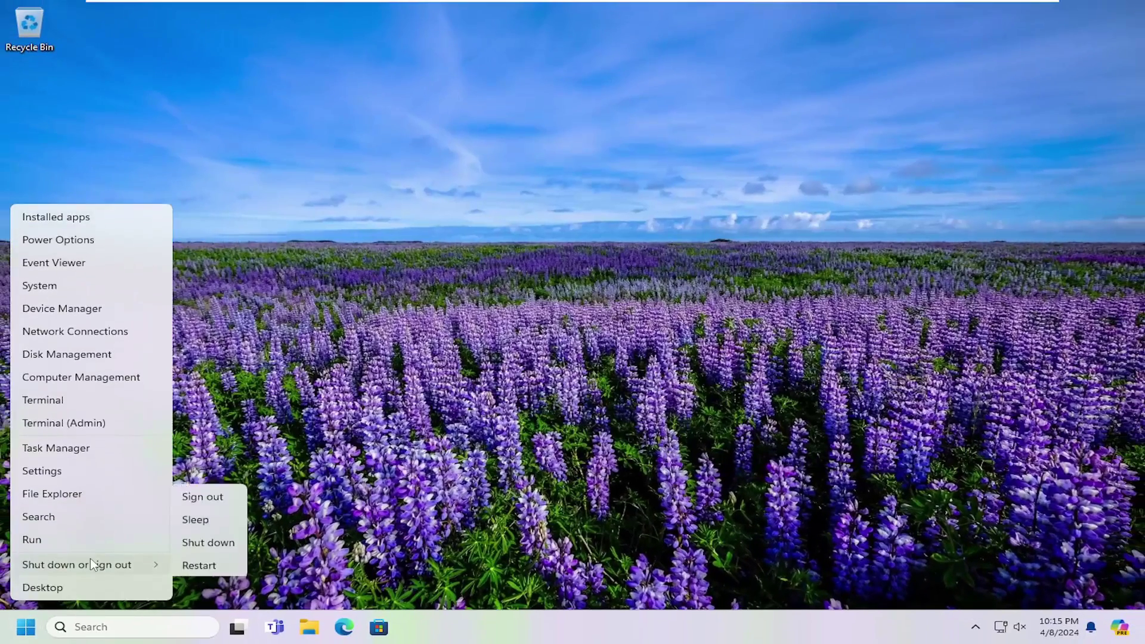